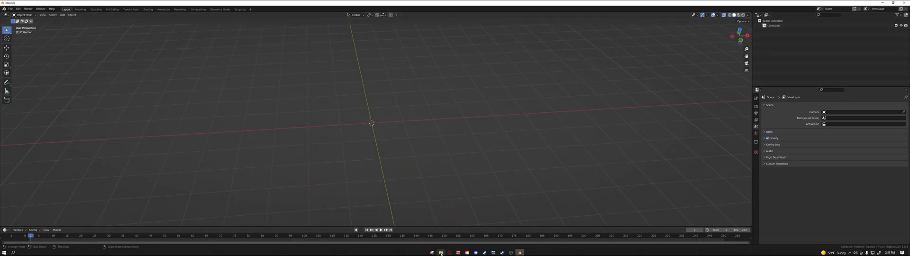
Step: Open the Animating Sprites folder and look through its sprite sheets, including Bird.png and Saving.png
click(440, 252)
double_click(406, 100)
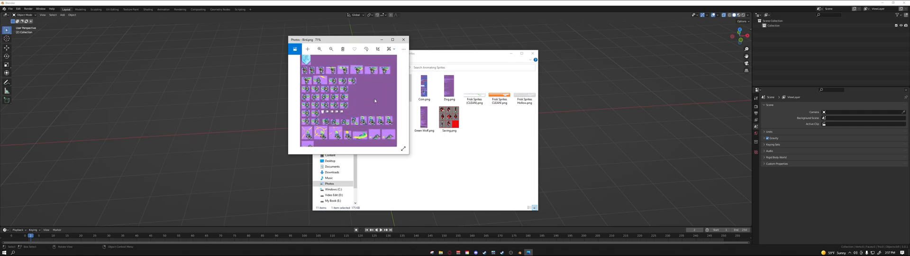
click(404, 40)
double_click(440, 108)
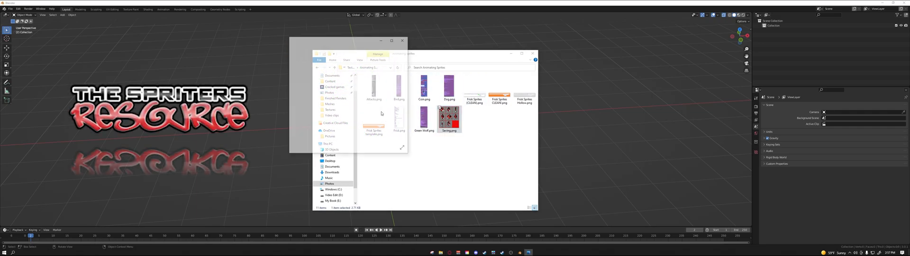
click(404, 40)
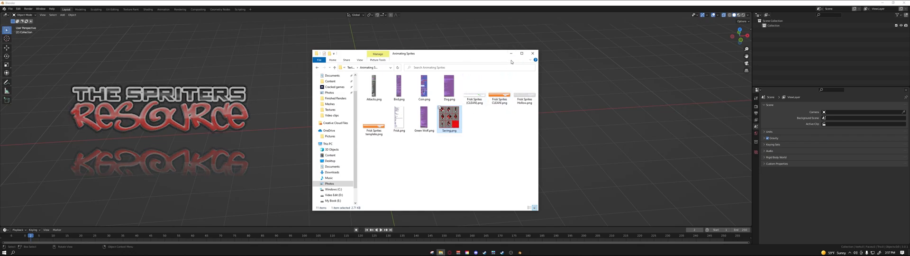
click(510, 54)
Step: Add a mesh plane at the world origin and rotate it to stand upright
middle_drag(434, 78, 420, 93)
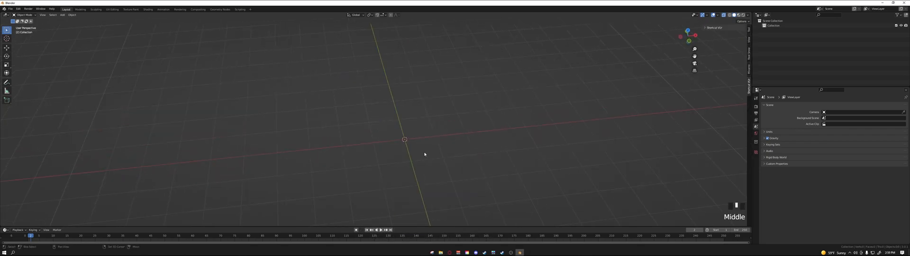
key(shift+a)
mouse_move(424, 154)
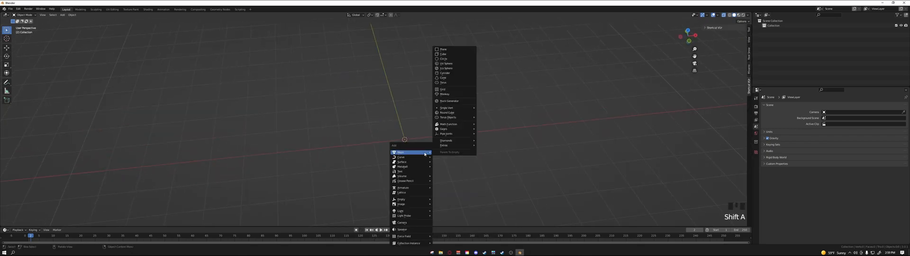
click(448, 54)
shift+middle_drag(452, 129, 451, 117)
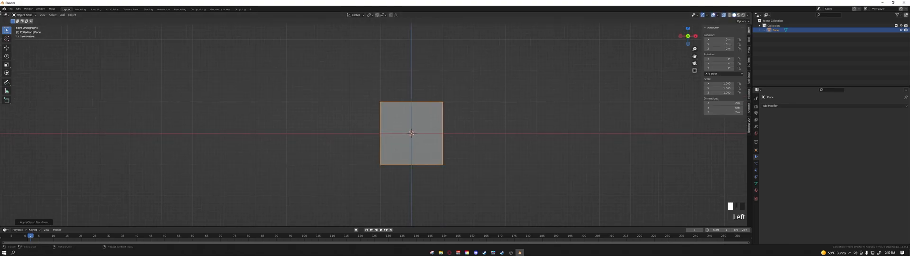
Step: Open a Shader Editor in a new area beside the 3D viewport and create a new material for the plane
drag(1, 13, 200, 19)
click(10, 16)
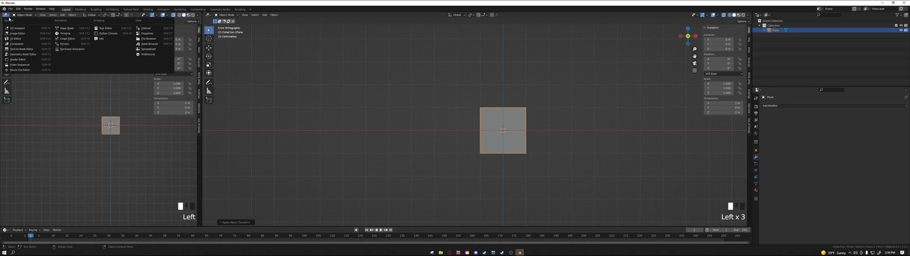
click(19, 59)
shift+middle_drag(90, 85, 114, 22)
click(118, 15)
shift+middle_drag(75, 142, 114, 121)
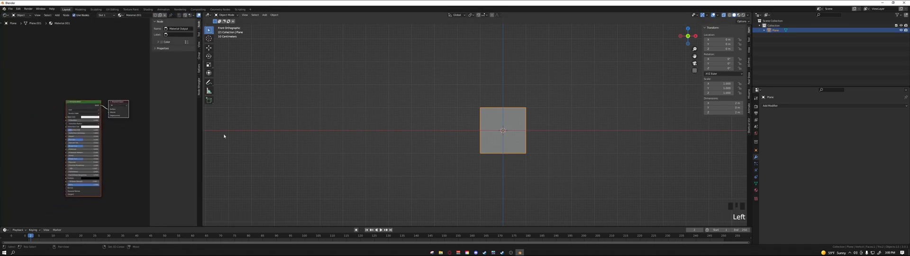
scroll(100, 126, up, 3)
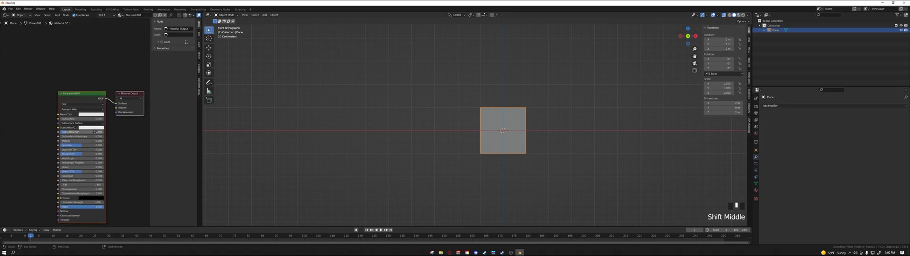
shift+middle_drag(90, 132, 77, 123)
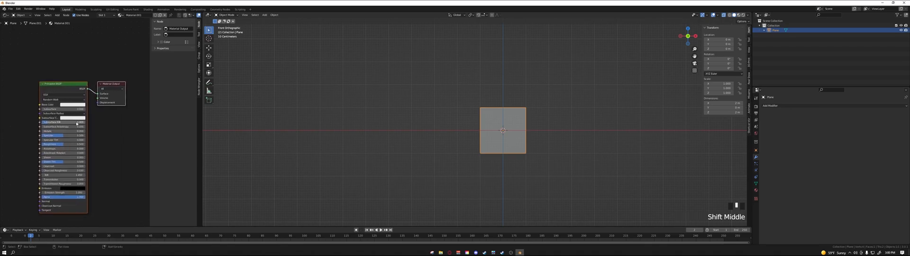
Step: Bring Saving.png into the shader as an image texture and connect its color to the Principled BSDF's base color
click(441, 252)
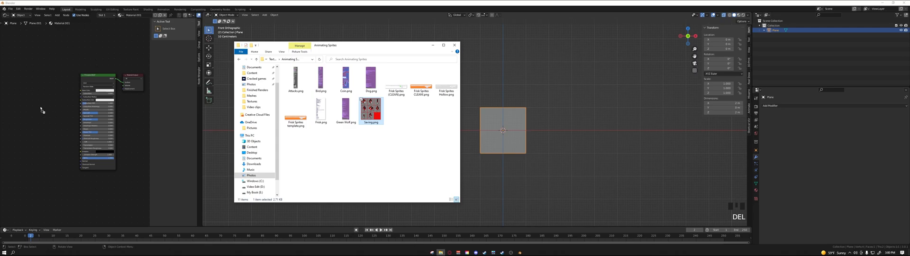
drag(40, 108, 37, 92)
click(56, 108)
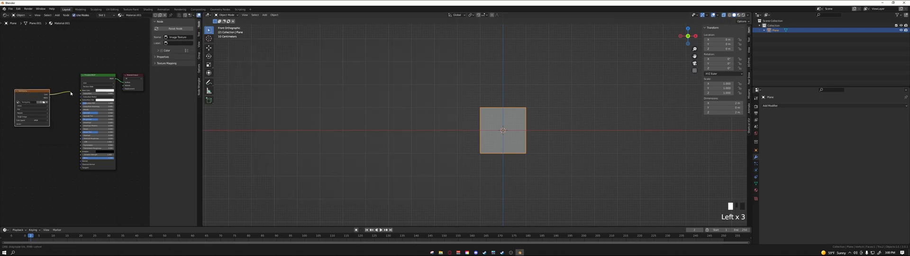
shift+middle_drag(65, 103, 76, 111)
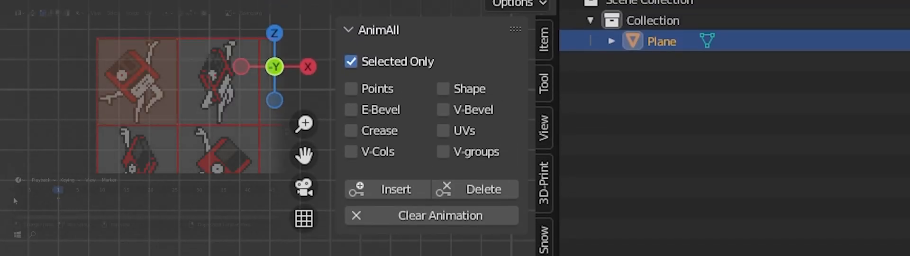
Step: Split the Shader Editor area horizontally and turn its lower half into a UV Editor
click(255, 96)
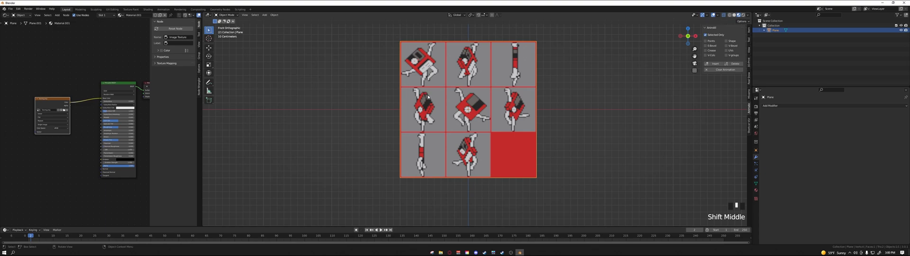
right_click(202, 138)
click(182, 143)
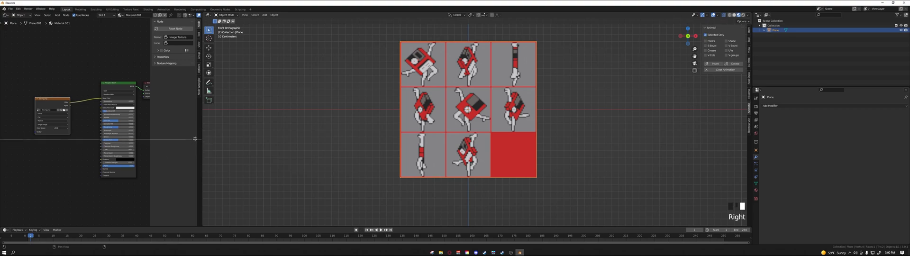
click(126, 123)
click(5, 125)
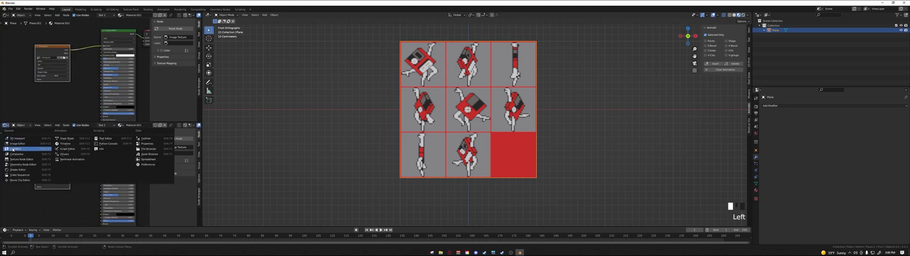
click(13, 149)
Step: Enter Edit Mode on the plane, select all its UVs and scale them down to about one sprite cell
scroll(497, 110, up, 2)
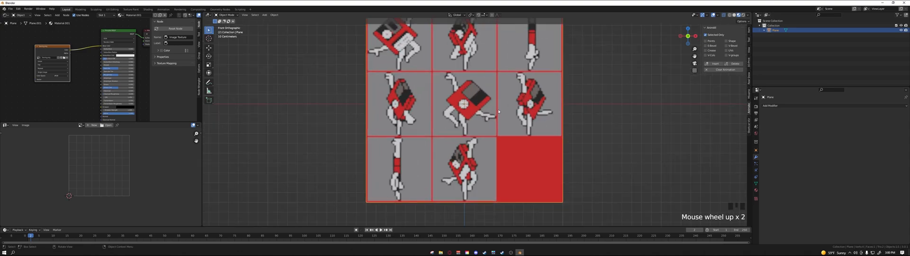
scroll(498, 110, down, 3)
key(Tab)
scroll(493, 105, up, 2)
scroll(118, 176, up, 2)
key(a)
scroll(118, 175, up, 3)
key(s)
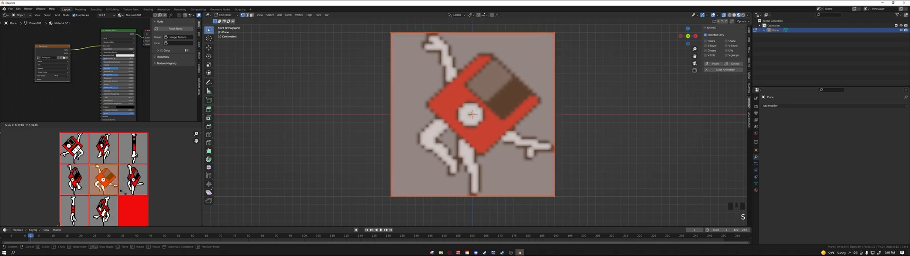
click(123, 192)
Step: Set the interpolation of the Saving.png image texture node to Closest
shift+middle_drag(269, 111, 267, 118)
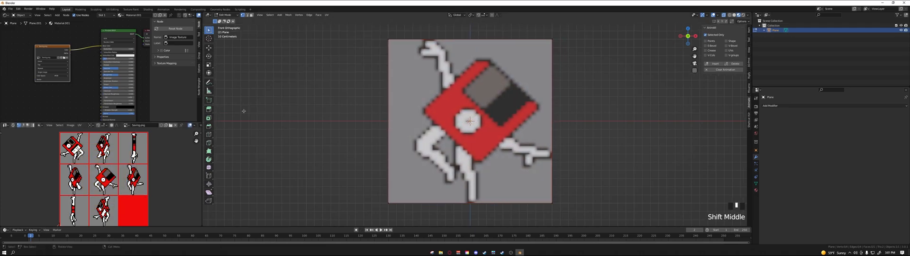
scroll(96, 70, down, 4)
shift+middle_drag(53, 67, 76, 77)
scroll(80, 82, up, 3)
click(76, 80)
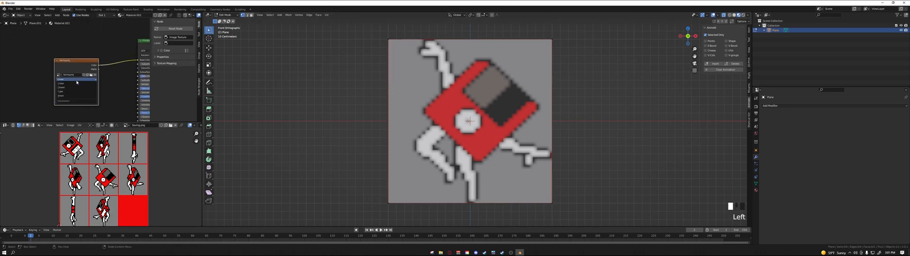
click(69, 88)
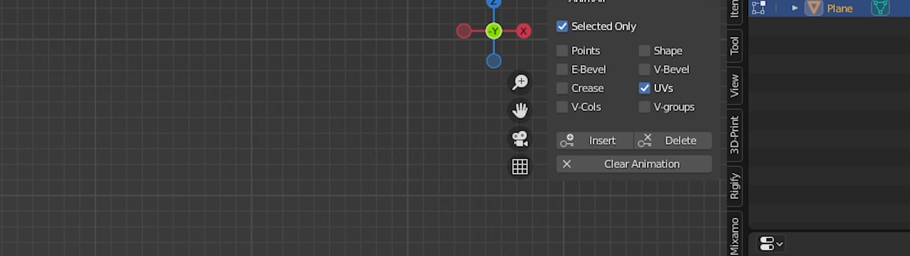
Step: Go to frame 1 and move the plane's UVs onto the first sprite in the sheet's upper row
drag(30, 228, 27, 227)
shift+middle_drag(100, 180, 123, 192)
scroll(98, 173, up, 3)
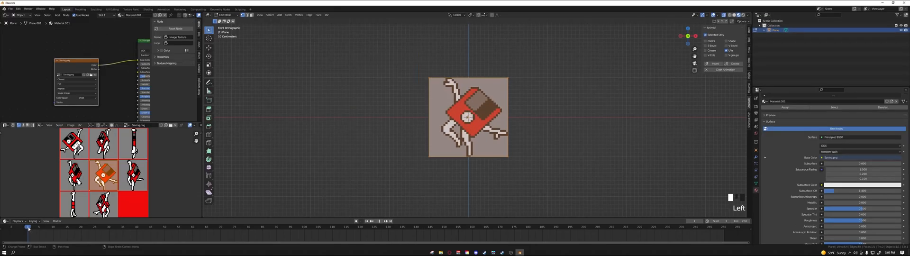
key(g)
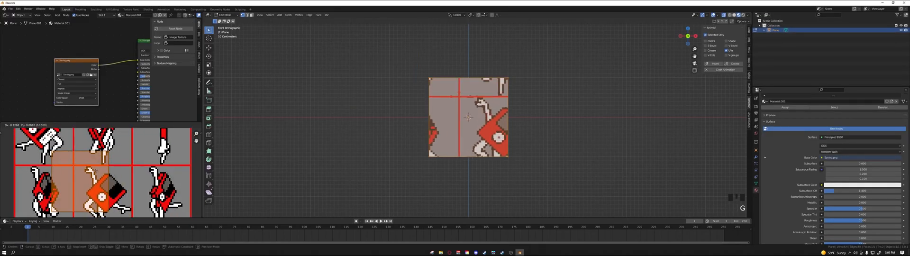
click(97, 143)
shift+middle_drag(97, 143, 105, 154)
key(g)
click(123, 176)
scroll(97, 164, up, 2)
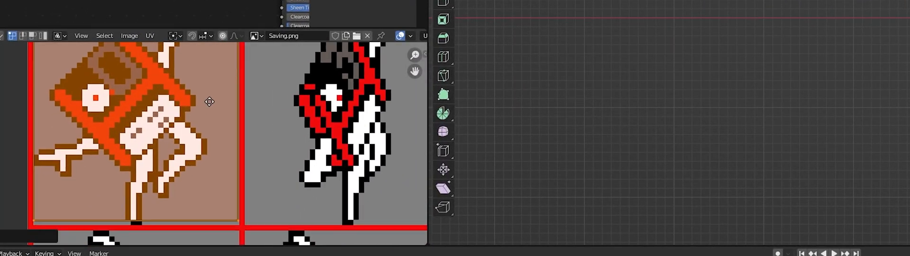
shift+middle_drag(209, 102, 203, 110)
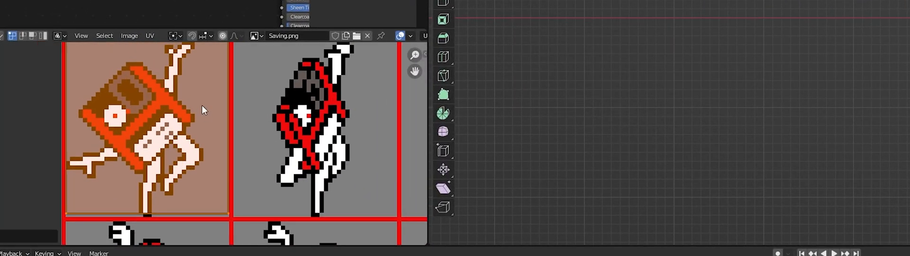
Step: Set the UV Editor's Snap to Pixels option to Corner
click(149, 36)
mouse_move(172, 72)
mouse_move(177, 81)
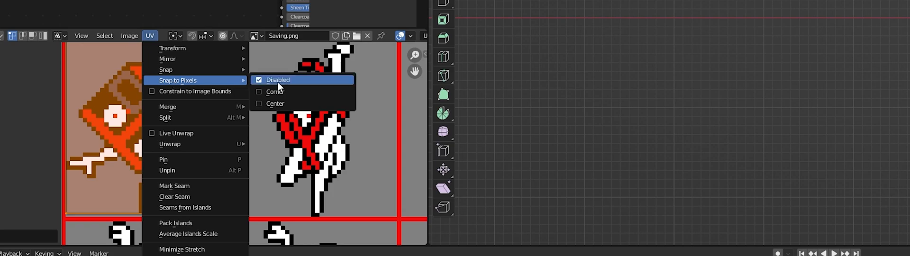
click(268, 91)
Step: Move the two upper UV corners onto the pixel corners of the first sprite's cell
shift+middle_drag(110, 68, 121, 89)
click(117, 81)
key(g)
key(Escape)
key(g)
click(119, 85)
drag(214, 45, 258, 80)
key(g)
click(263, 85)
Step: Move the two lower UV corners onto the pixel corners of the first sprite's cell
middle_drag(229, 207, 226, 161)
drag(226, 162, 257, 201)
key(g)
click(258, 205)
drag(63, 175, 113, 202)
key(g)
click(111, 205)
Step: Select all the UVs and insert an AnimAll UV keyframe for the first sprite
scroll(149, 166, down, 5)
shift+middle_drag(146, 161, 146, 149)
scroll(149, 143, up, 3)
key(a)
shift+middle_drag(197, 167, 188, 180)
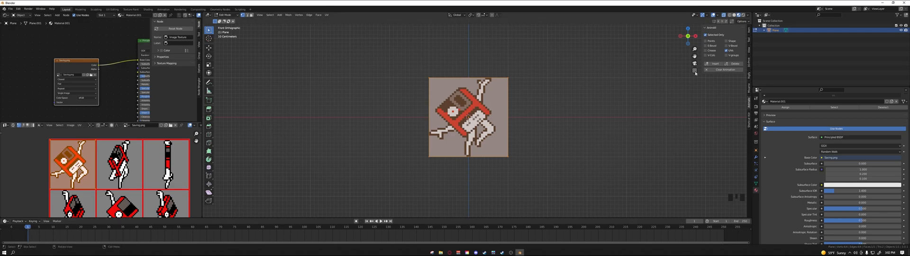
click(714, 65)
Step: Shift the UVs along X onto the second sprite and on toward the next one in the row
key(g)
key(x)
click(159, 155)
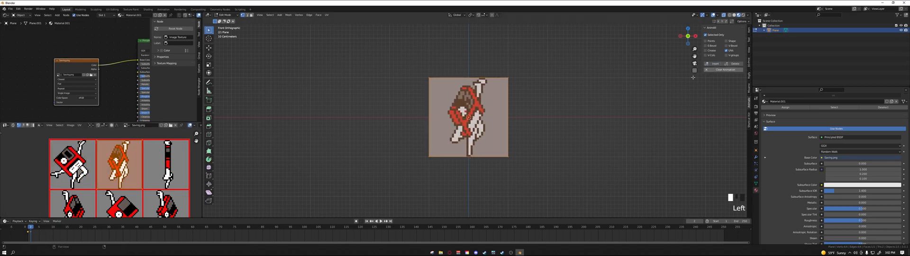
key(g)
key(x)
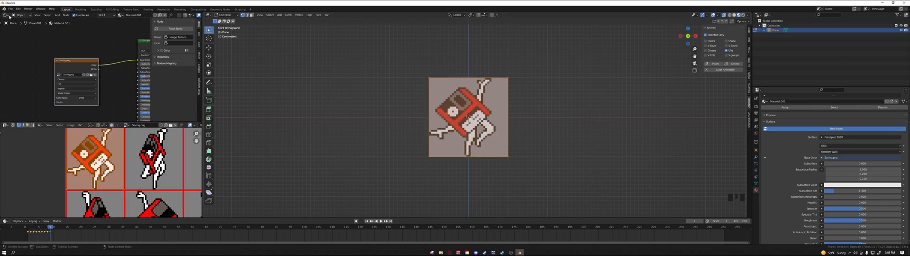
Step: Switch the Shader Editor area to the Graph Editor and frame the plane's animation curves
click(6, 15)
click(75, 40)
mouse_move(118, 66)
shift+middle_down()
mouse_move(123, 98)
mouse_move(120, 60)
shift+middle_up()
scroll(119, 70, up, 6)
scroll(122, 98, up, 6)
Step: Expand the plane's UV animation channels in the Graph Editor and select all their keyframes
click(4, 30)
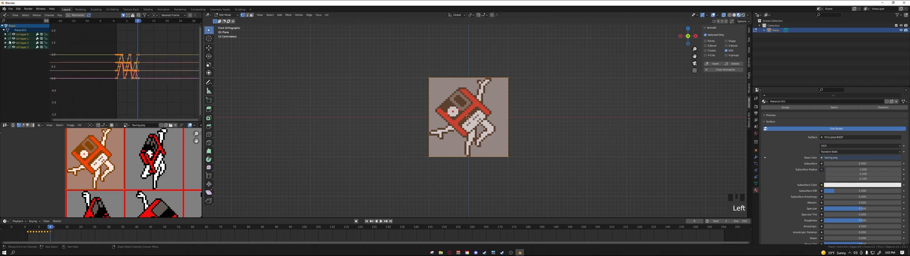
click(46, 52)
scroll(162, 83, up, 2)
shift+middle_drag(149, 66, 152, 78)
key(a)
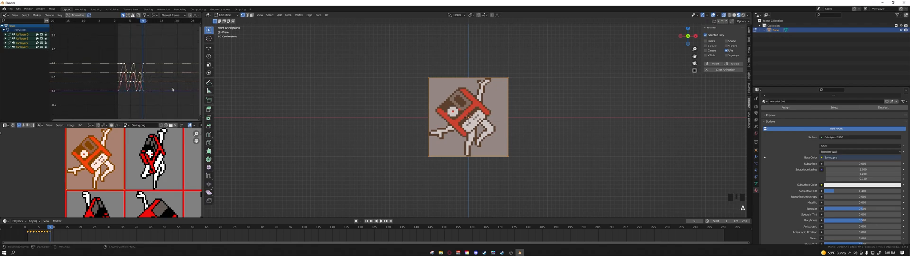
drag(46, 34, 46, 60)
scroll(153, 77, up, 1)
Step: Return to frame 1 and play back the sprite animation
key(Left)
key(Tab)
key(Tab)
drag(47, 229, 28, 229)
key(space)
key(space)
key(space)
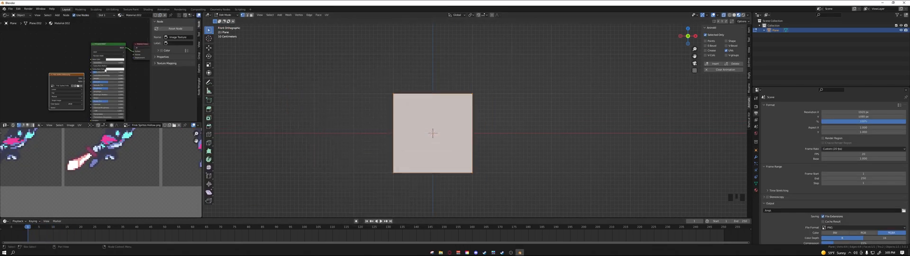
Step: Place the Frisk Sprites Hollow.png texture node beside the Principled BSDF and connect its color to the base color
scroll(105, 71, down, 3)
shift+middle_drag(106, 70, 92, 79)
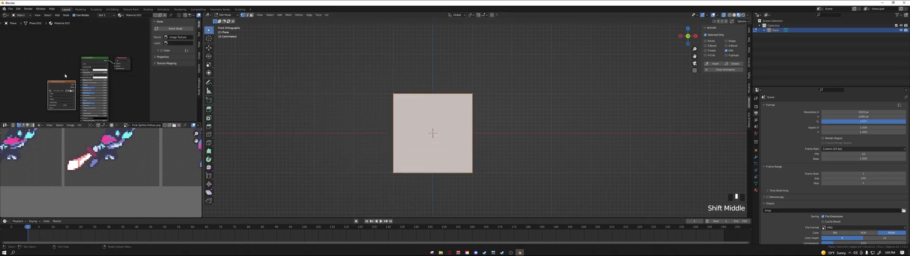
drag(62, 84, 43, 58)
shift+middle_drag(44, 58, 68, 68)
scroll(67, 68, up, 4)
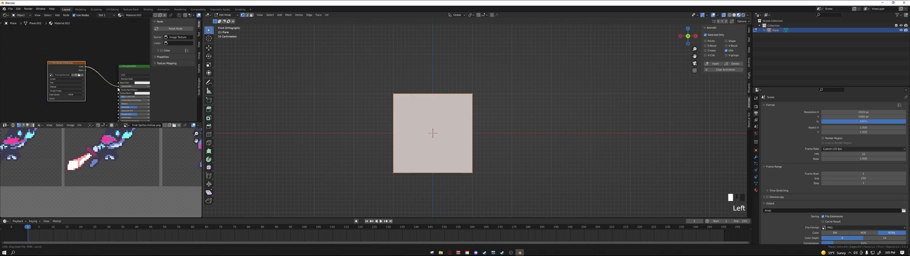
drag(84, 67, 119, 82)
scroll(433, 123, up, 4)
scroll(433, 123, up, 2)
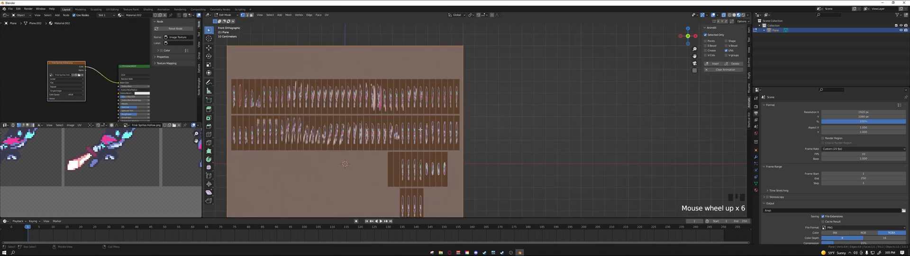
Step: Return the plane to Object Mode and connect the image texture's alpha to the Principled BSDF's alpha
key(Tab)
shift+middle_drag(354, 119, 378, 105)
middle_drag(145, 149, 138, 155)
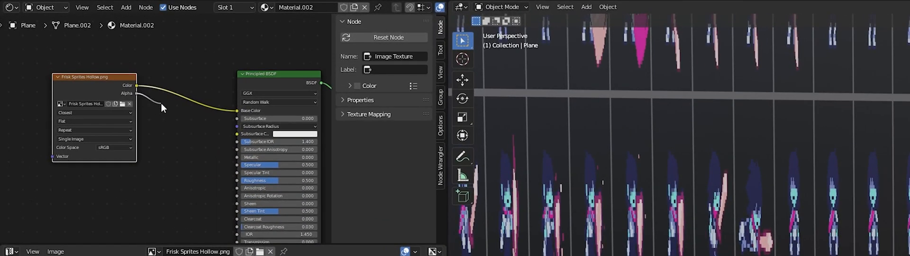
drag(161, 103, 238, 155)
scroll(760, 184, down, 3)
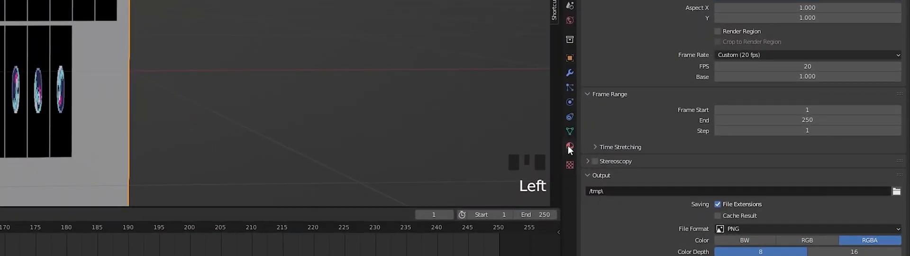
Step: Set the sprite material's blend mode to Alpha Hashed and its shadow mode to Alpha Clip
click(568, 146)
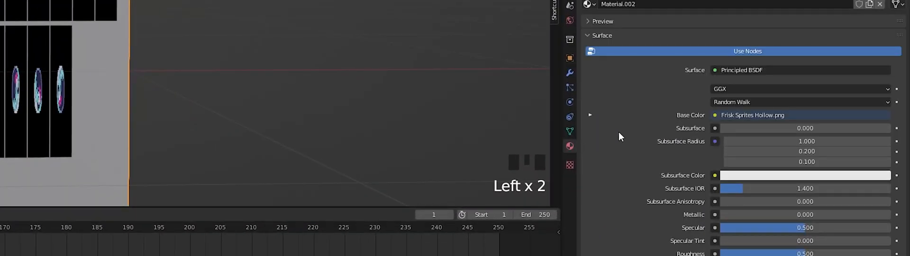
scroll(618, 132, down, 19)
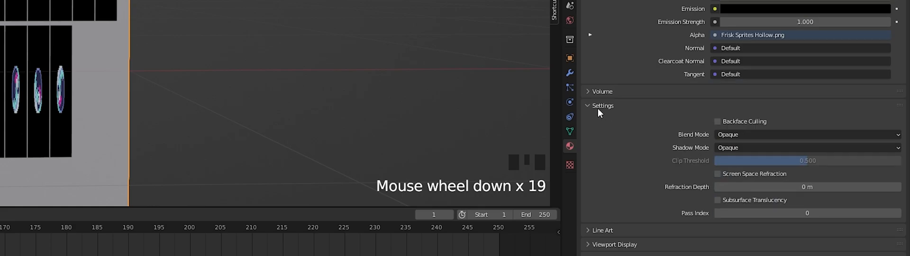
click(737, 137)
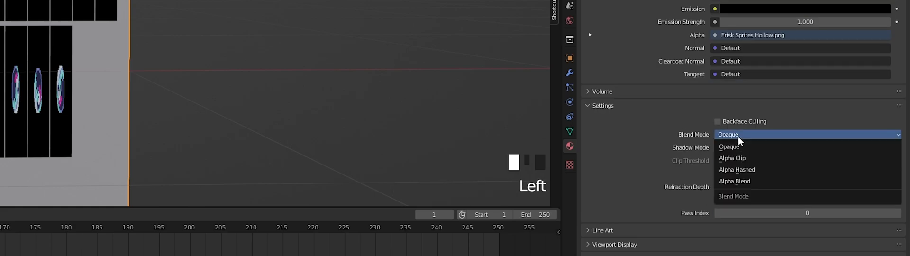
click(741, 163)
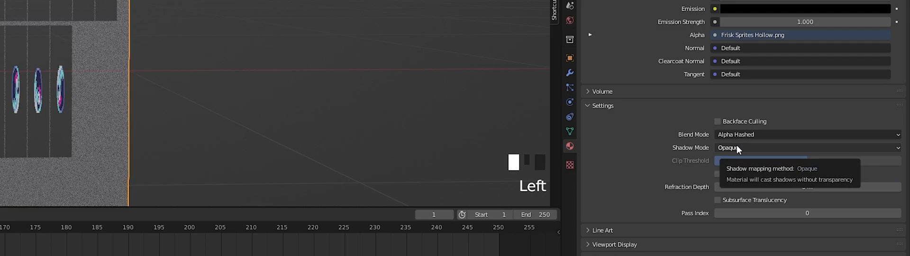
middle_drag(237, 68, 238, 67)
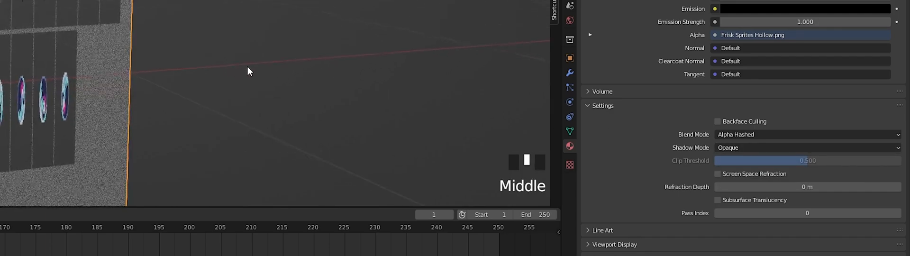
click(763, 150)
click(763, 193)
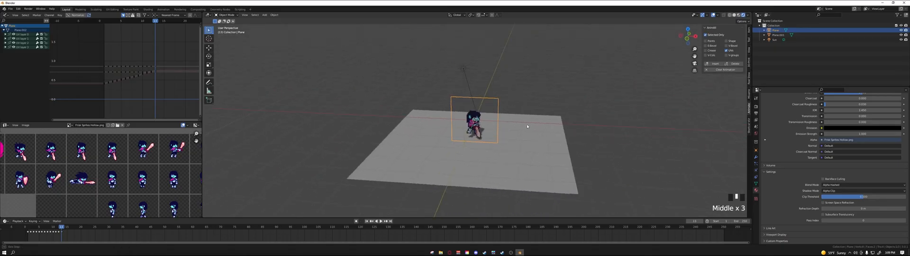
Step: Examine the sprite and its shadow on the ground plane from several angles
middle_drag(526, 125, 511, 103)
shift+middle_drag(547, 87, 535, 118)
click(533, 110)
middle_drag(534, 110, 526, 124)
shift+middle_drag(517, 144, 500, 117)
scroll(506, 114, down, 2)
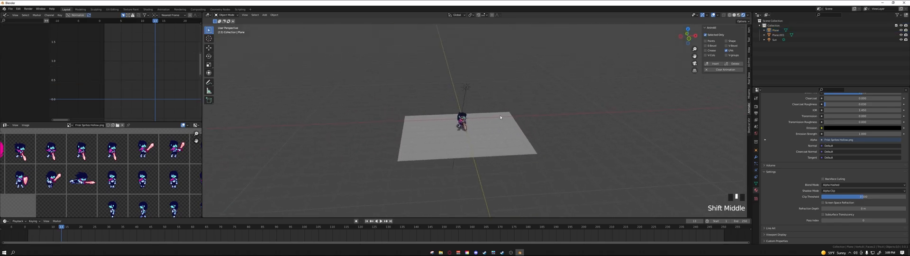